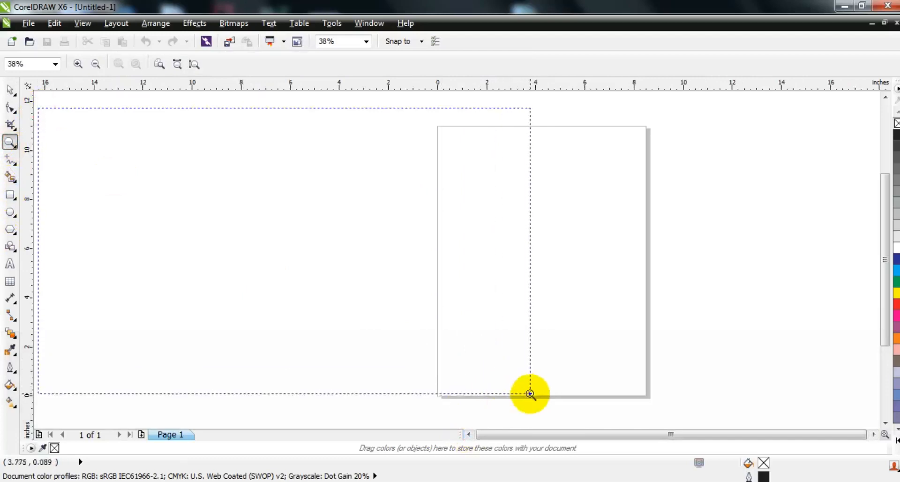
Draw a square about 6.9 inches wide in the empty area beside the page and give it a 4 pt outline.
click(12, 199)
drag(107, 154, 230, 354)
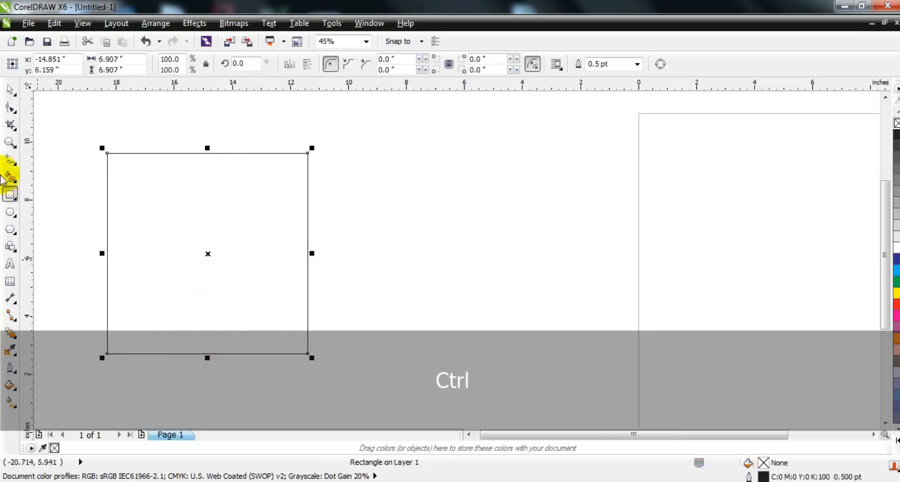
click(9, 142)
drag(76, 137, 342, 368)
click(10, 92)
click(636, 64)
click(614, 146)
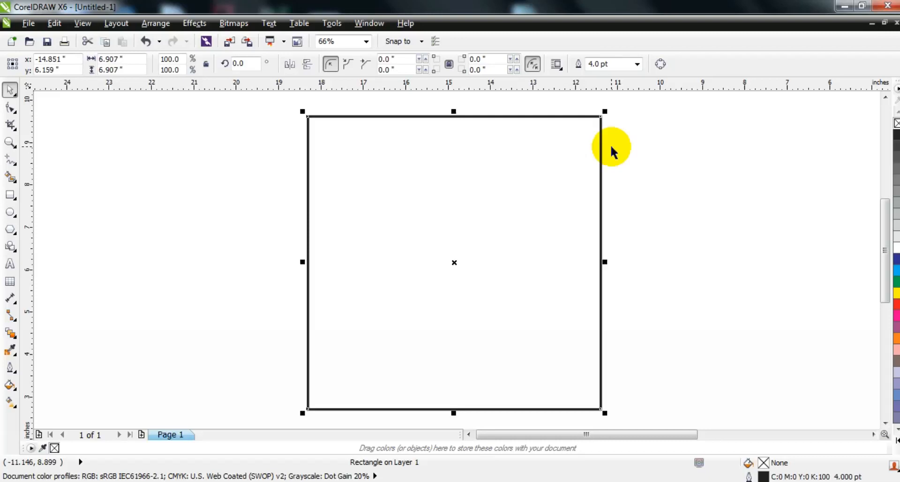
Convert the square's outline to an object.
click(154, 23)
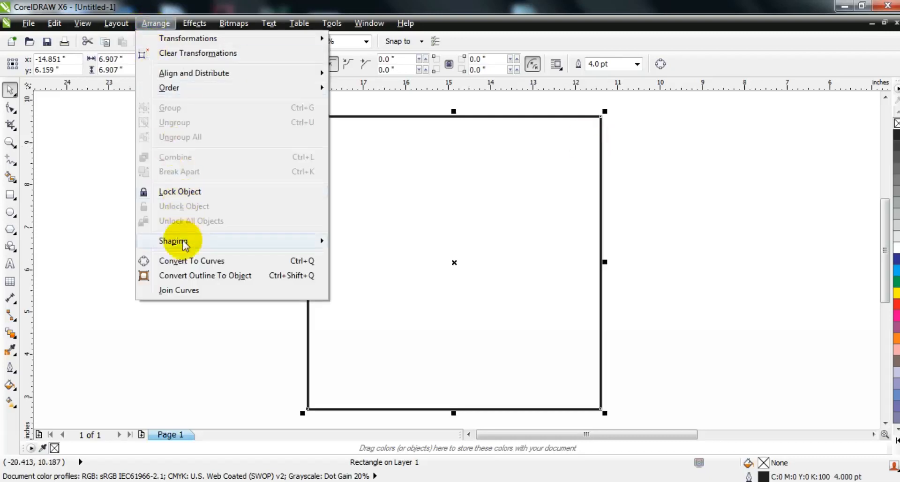
click(179, 277)
click(185, 287)
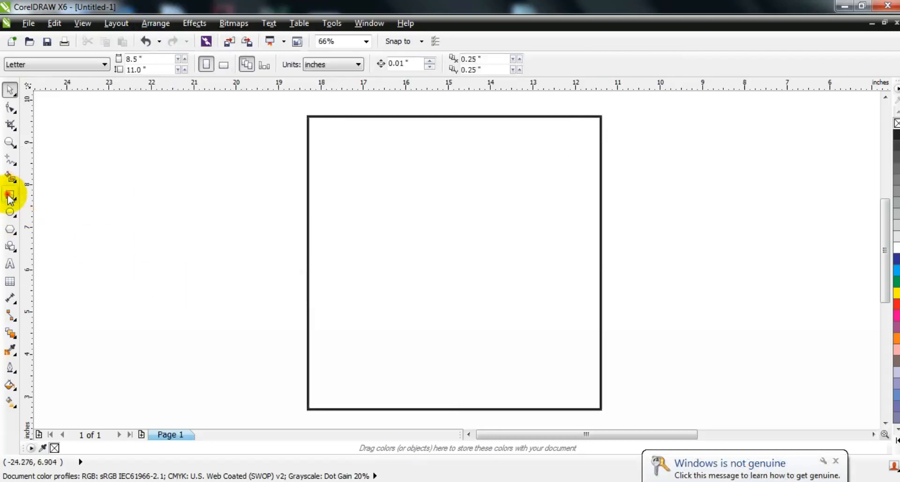
Draw a rectangle about 7.7 by 3.6 inches across the square frame and center it on the frame in both directions.
click(10, 196)
drag(291, 175, 617, 326)
click(10, 90)
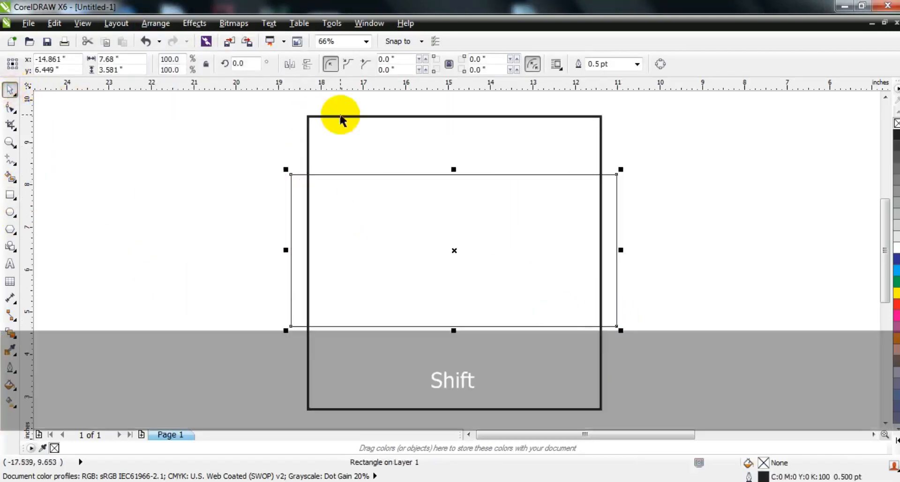
shift+click(338, 120)
key(c)
key(e)
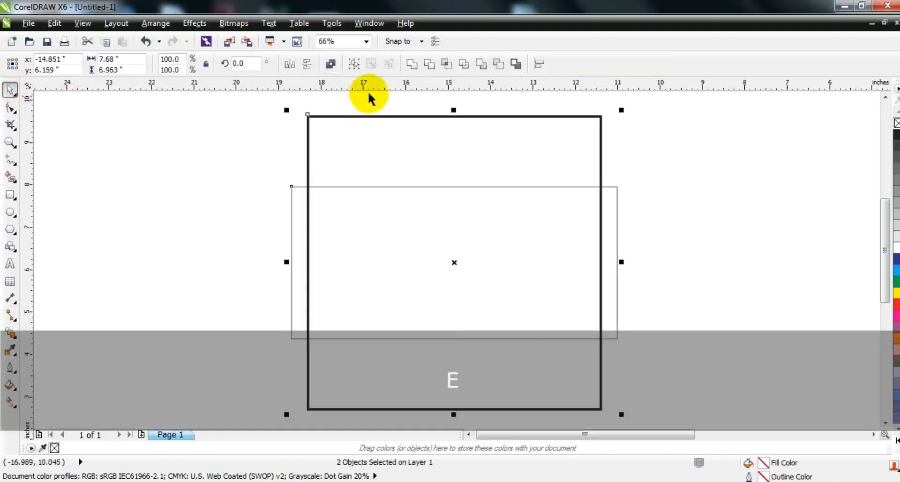
Trim the square frame with the rectangle and delete the rectangle, leaving gaps in both sides of the frame.
click(429, 64)
click(247, 189)
click(410, 211)
key(Delete)
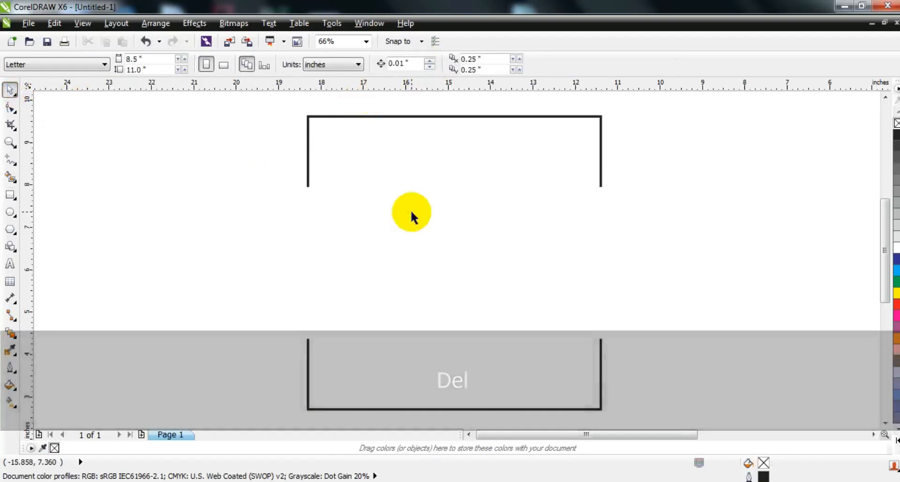
Draw a flat horizontal rectangle about 6.9 by 1.24 inches in the empty area beside the cut frame.
key(F3)
click(469, 435)
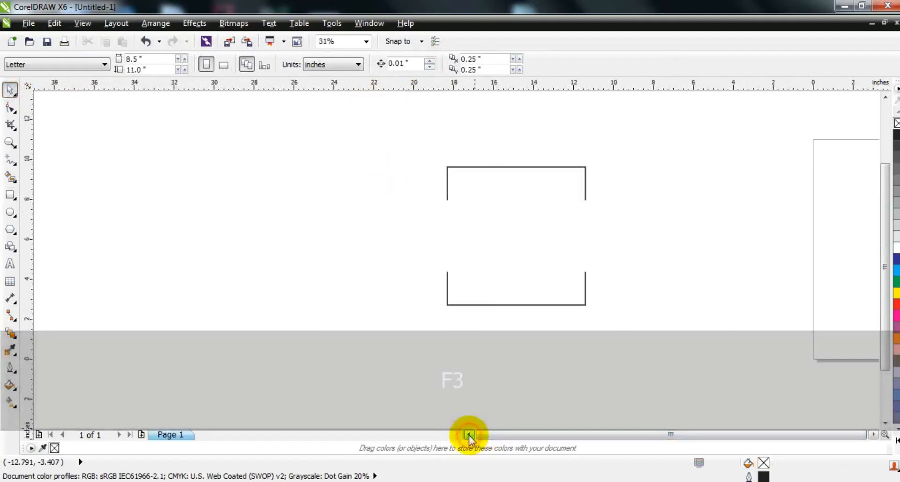
key(F6)
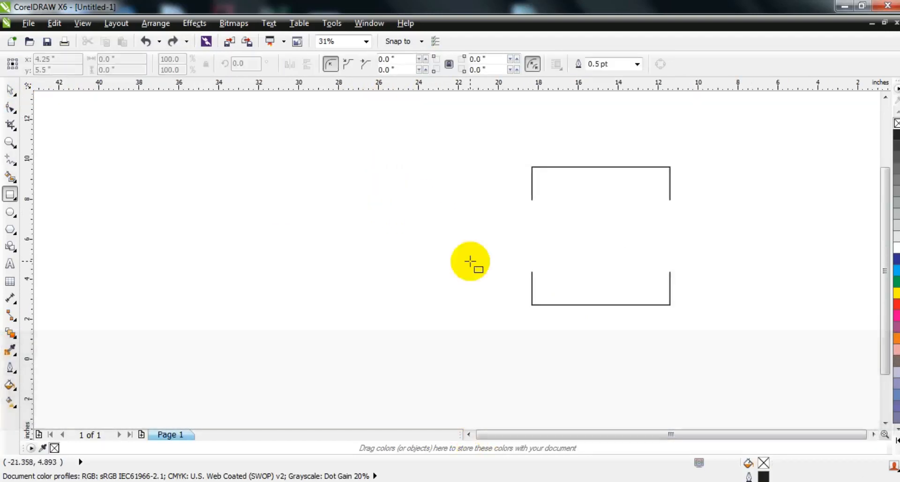
click(10, 142)
drag(161, 140, 586, 364)
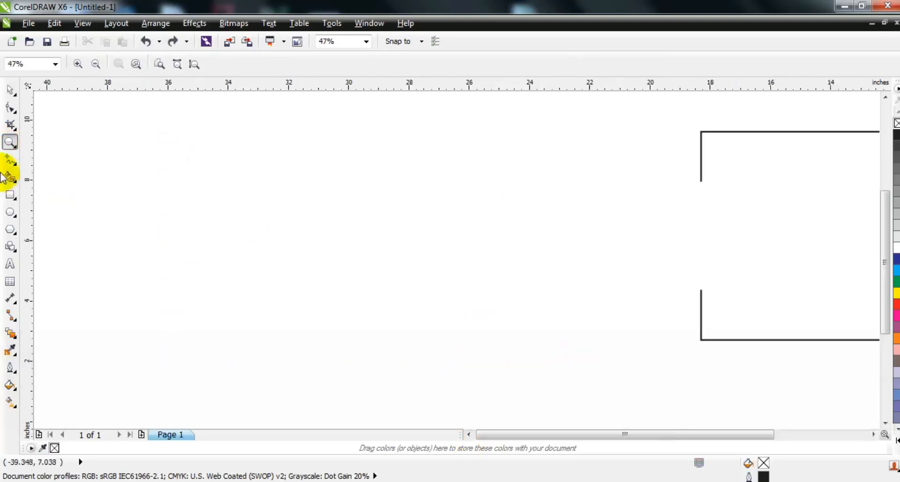
click(9, 196)
mouse_move(365, 118)
mouse_down()
mouse_move(597, 153)
mouse_move(574, 156)
mouse_up()
click(10, 89)
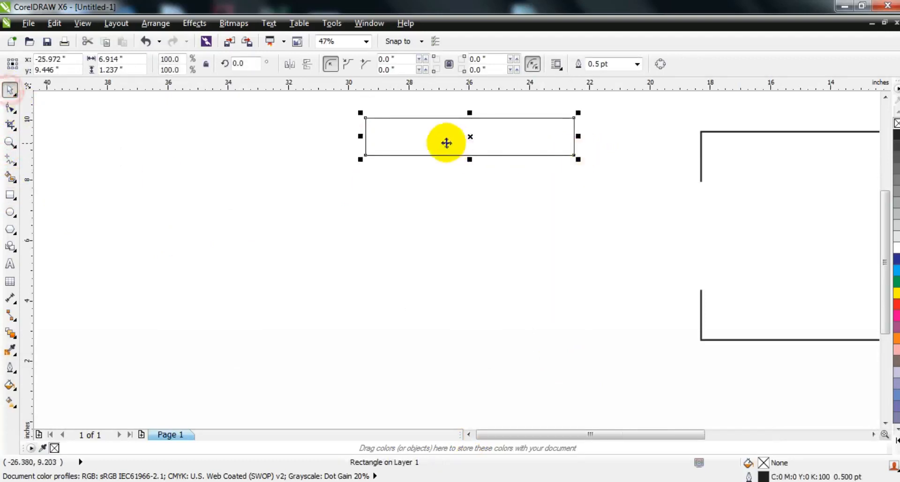
Duplicate the flat rectangle straight down and repeat the copy to form a column of six evenly spaced bars.
drag(445, 133, 450, 183)
key(ctrl+r)
key(ctrl+r)
key(ctrl+r)
key(ctrl+r)
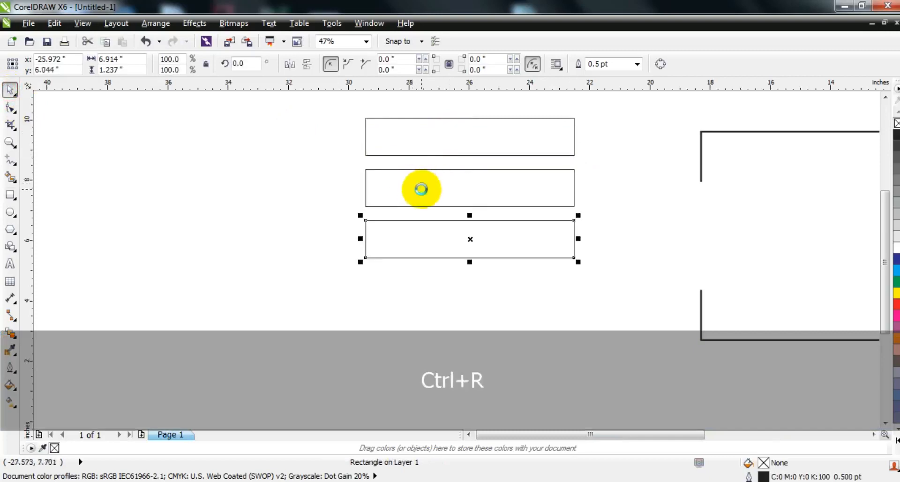
Weld the six bars into a single shape.
key(F3)
drag(347, 133, 516, 327)
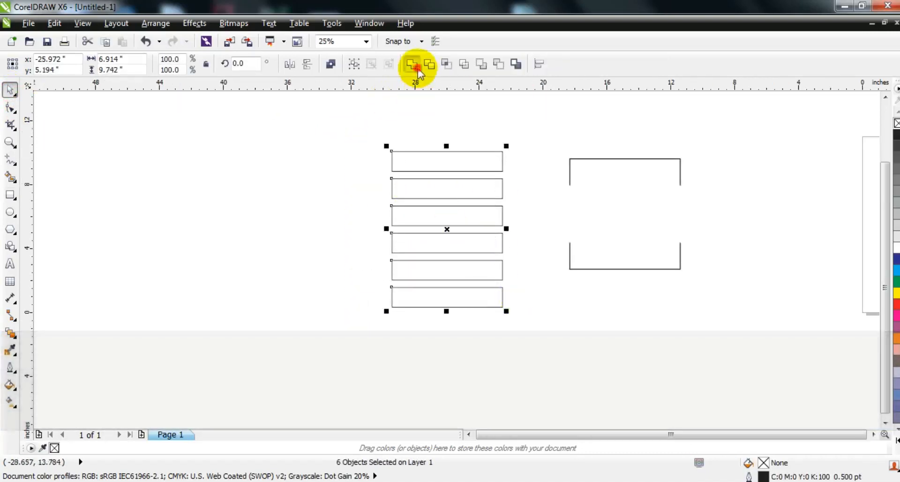
click(412, 65)
Skew the welded bars vertically so they rise toward the frame by about 18 degrees, and narrow the shape to about 5.8 inches.
click(466, 217)
drag(503, 226, 500, 190)
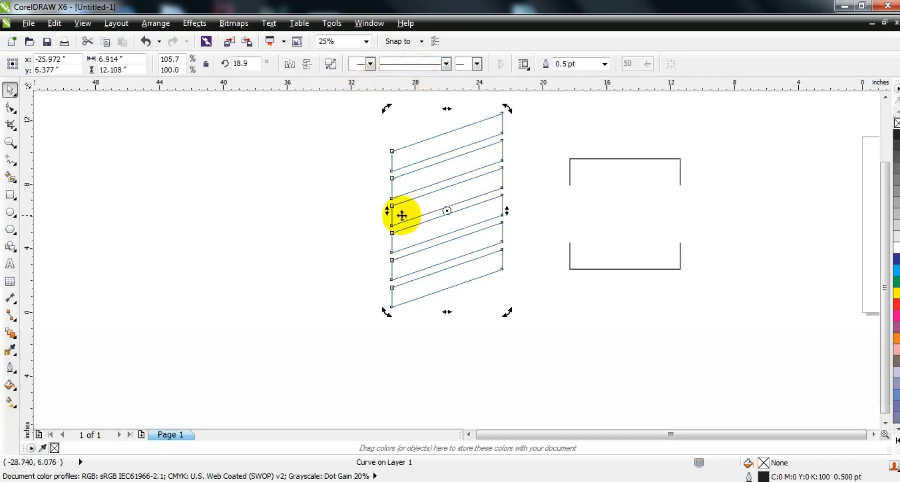
click(388, 208)
mouse_move(508, 209)
mouse_down()
mouse_move(492, 214)
mouse_move(493, 204)
mouse_up()
click(483, 186)
click(453, 207)
click(262, 231)
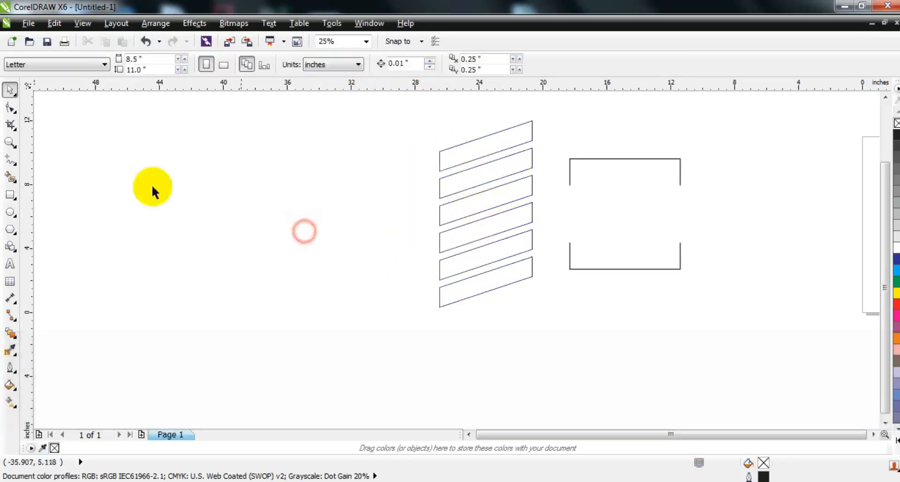
Draw a square about 9.3 inches wide on the empty side of the slanted bars, roughly level with them.
click(10, 142)
drag(177, 121, 658, 308)
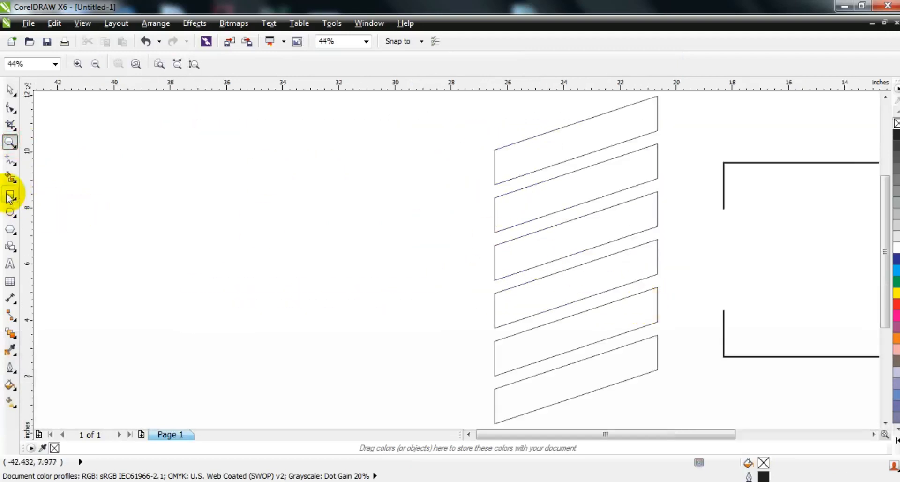
click(10, 194)
drag(200, 117, 328, 377)
click(10, 89)
drag(309, 227, 313, 247)
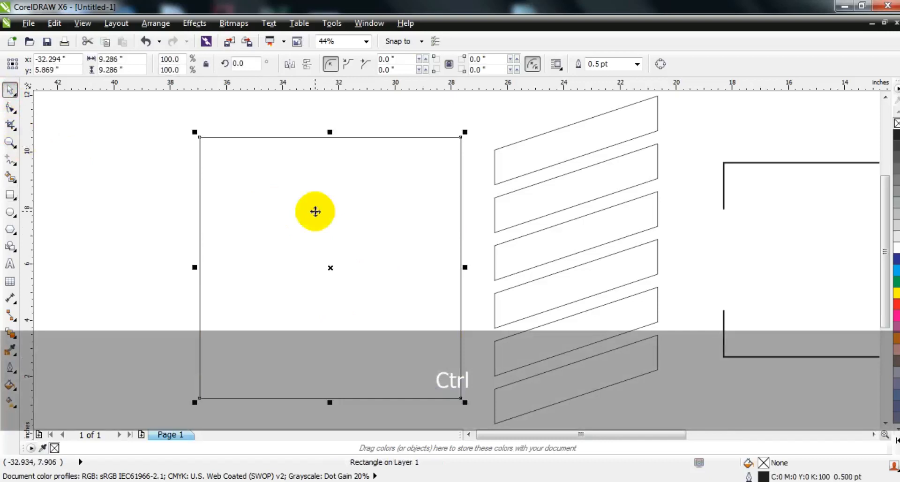
Fill the large square with a uniform dark navy blue, C96 M88 Y15 K63.
click(10, 384)
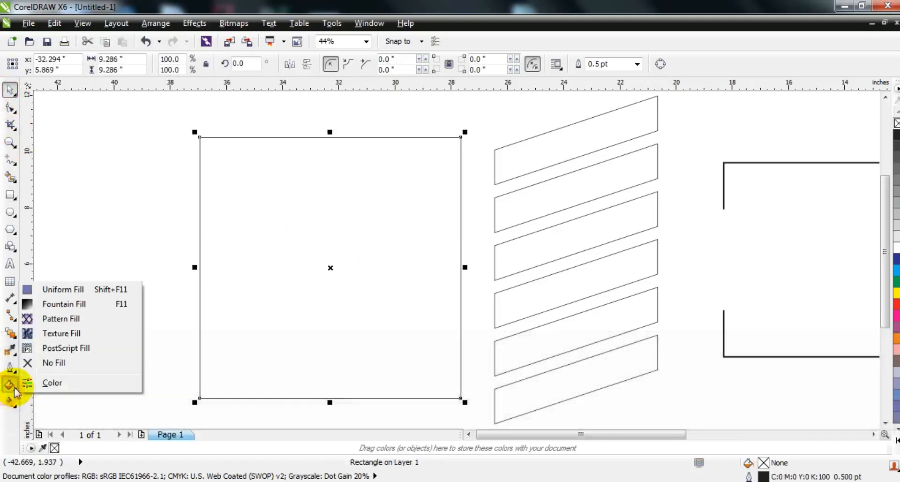
click(52, 291)
click(609, 124)
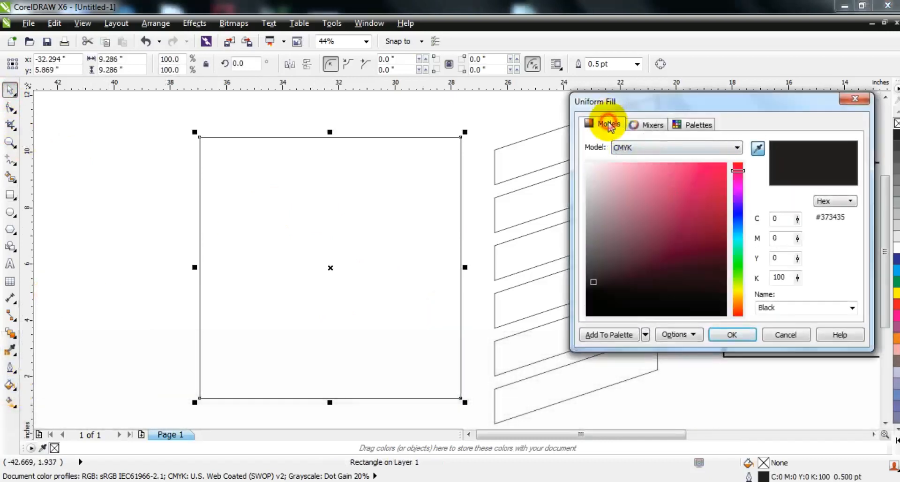
drag(737, 174, 713, 244)
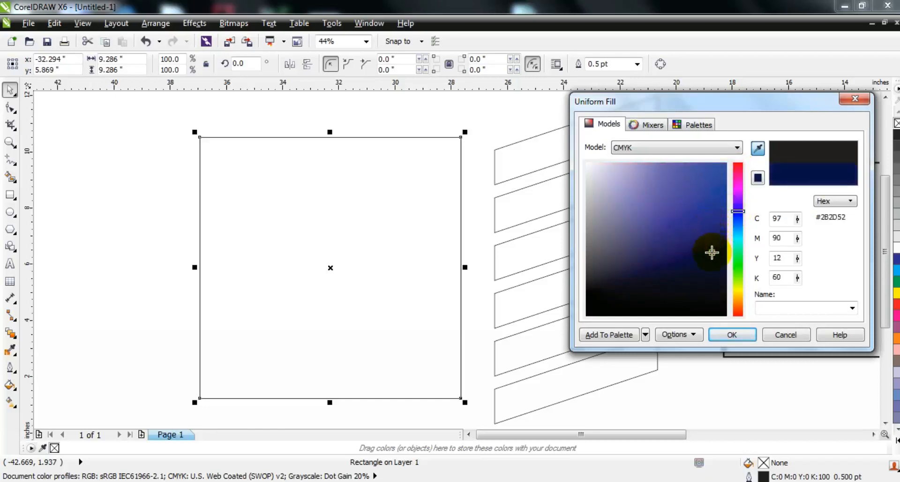
click(726, 340)
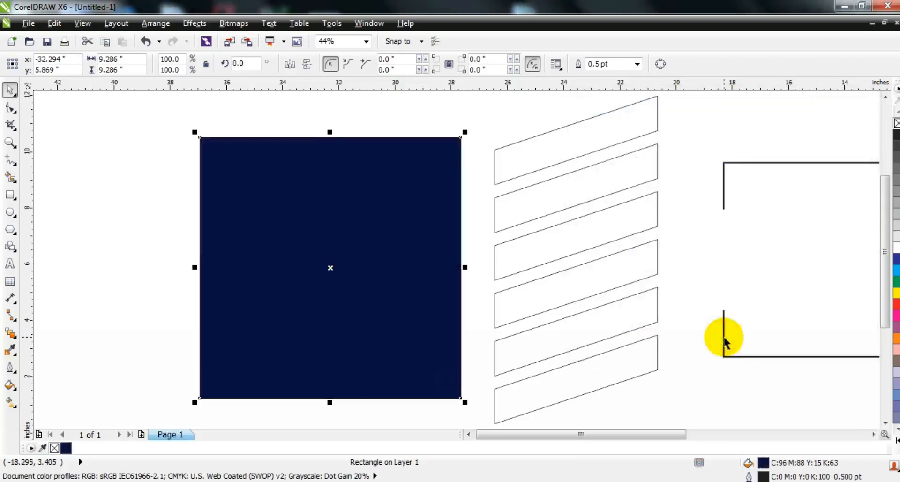
click(468, 300)
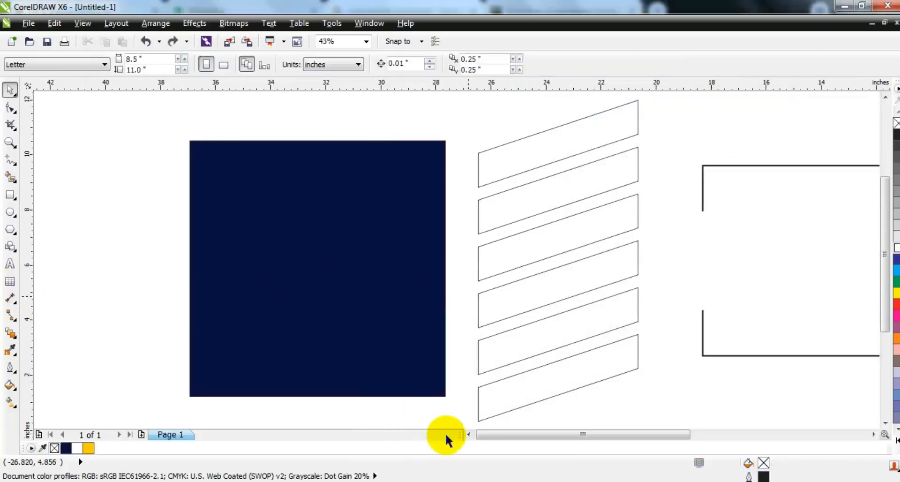
Draw a thin vertical strip about 5.15 inches tall beside the navy square and duplicate it horizontally a short distance away.
click(468, 434)
click(11, 195)
drag(218, 170, 224, 311)
click(10, 91)
drag(218, 220, 187, 219)
click(135, 224)
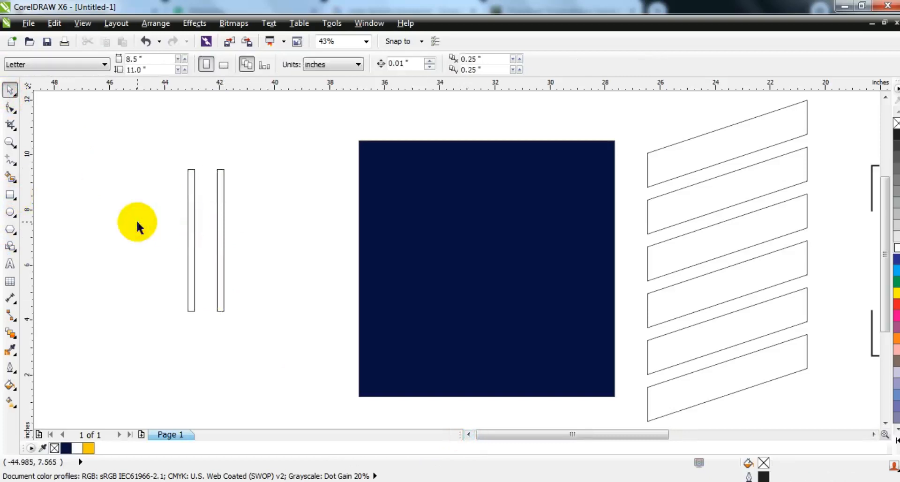
Review the drawn elements by selecting the cut frame, the slanted bars and the two thin strips in turn.
scroll(322, 314, down, 4)
drag(196, 190, 736, 378)
key(shift+F2)
key(Escape)
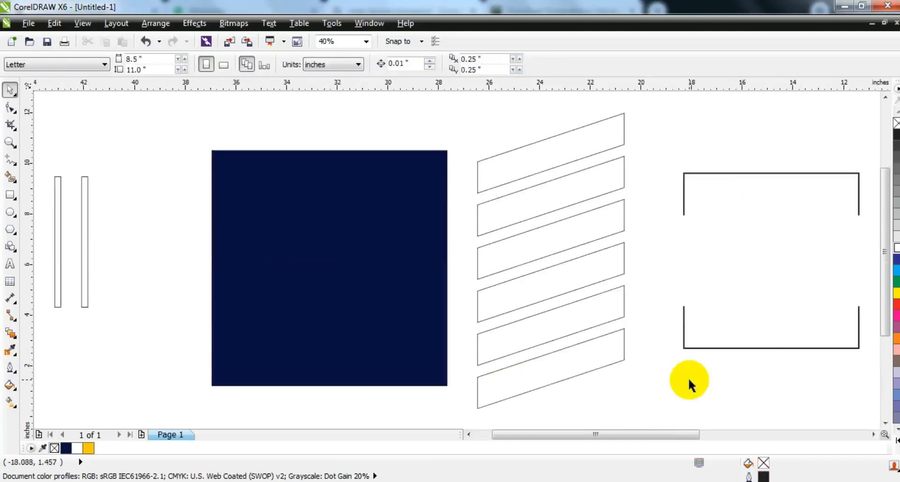
click(684, 347)
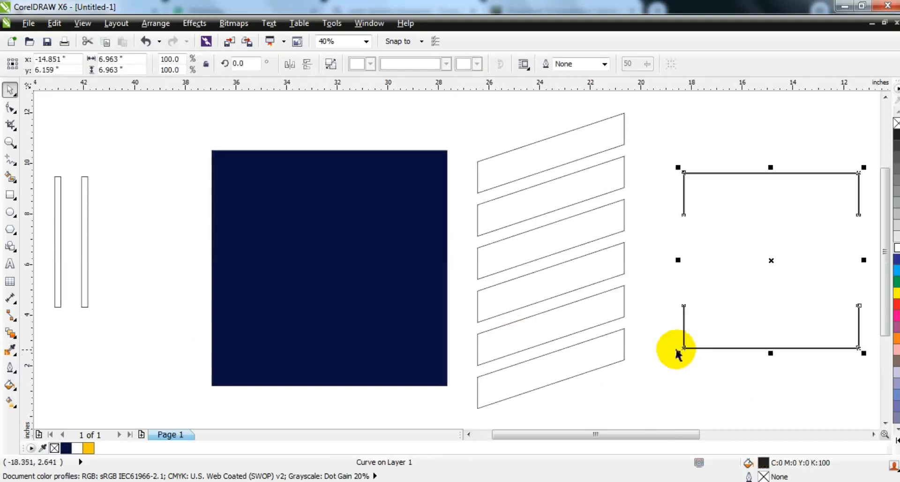
click(607, 322)
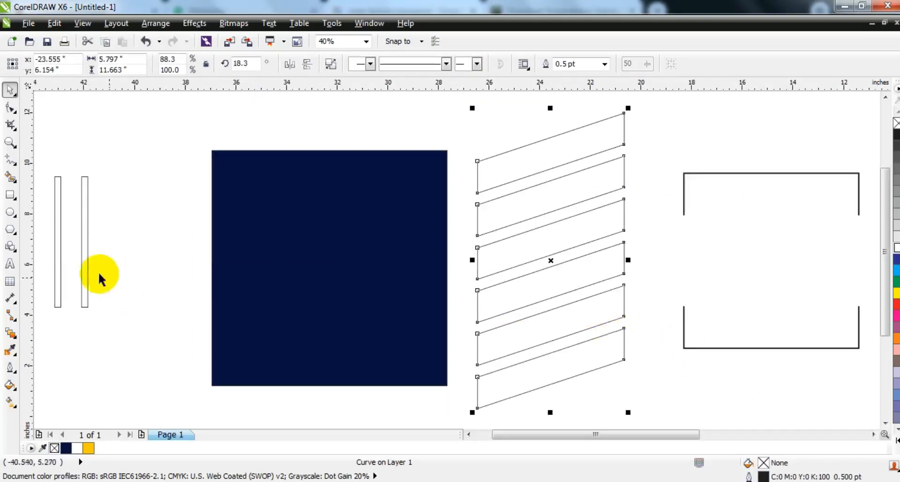
click(84, 261)
drag(122, 148, 43, 327)
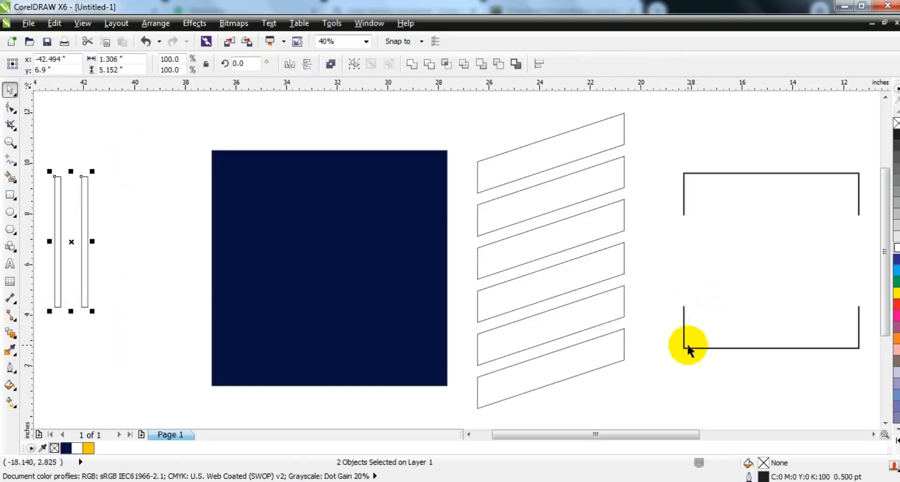
Fill the slanted bars with Deep Yellow, C0 M20 Y100 K0, from the color palette.
click(611, 349)
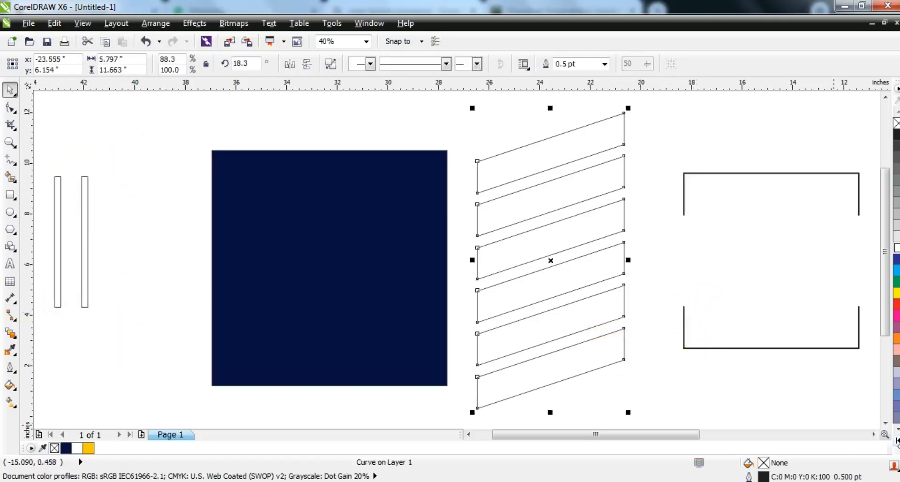
click(896, 441)
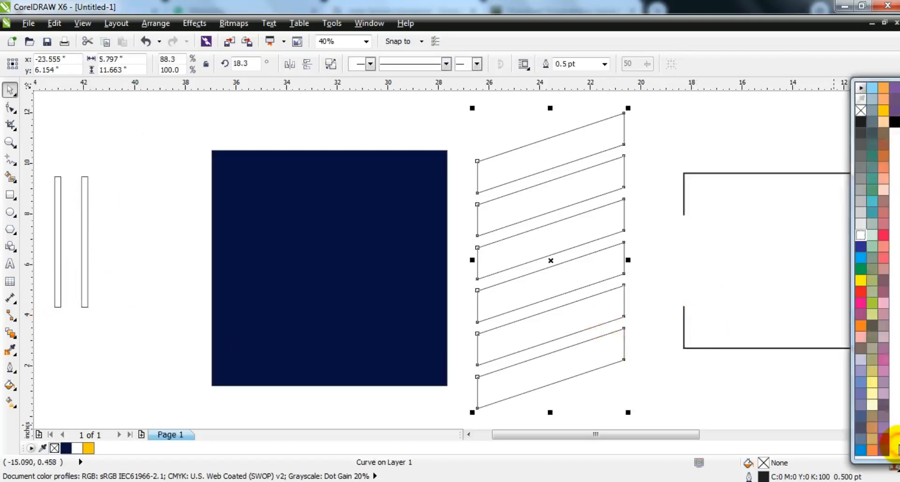
click(883, 123)
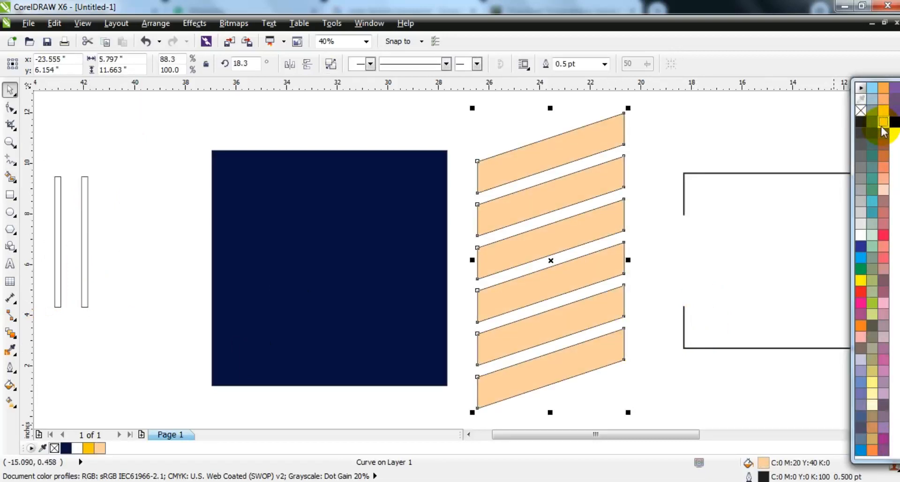
click(882, 113)
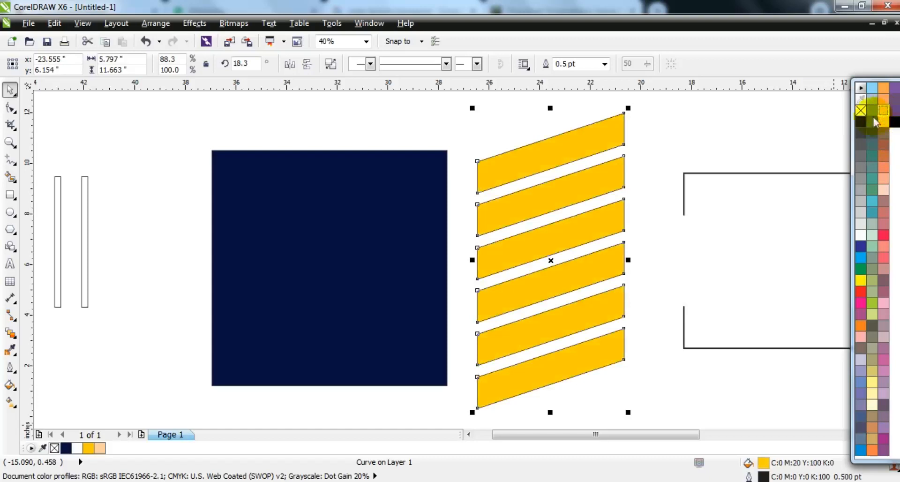
Lighten the slanted bars' uniform fill to C0 M14 Y82 K0 (#FED752).
click(10, 385)
click(60, 291)
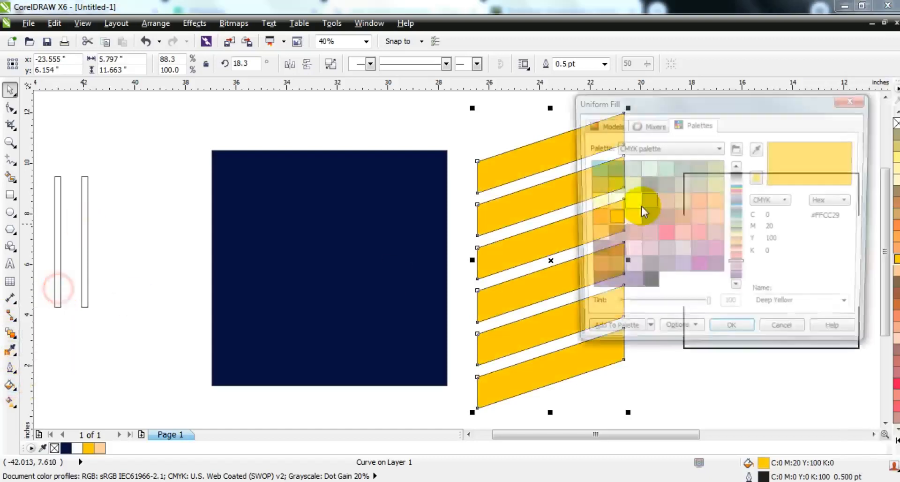
click(606, 124)
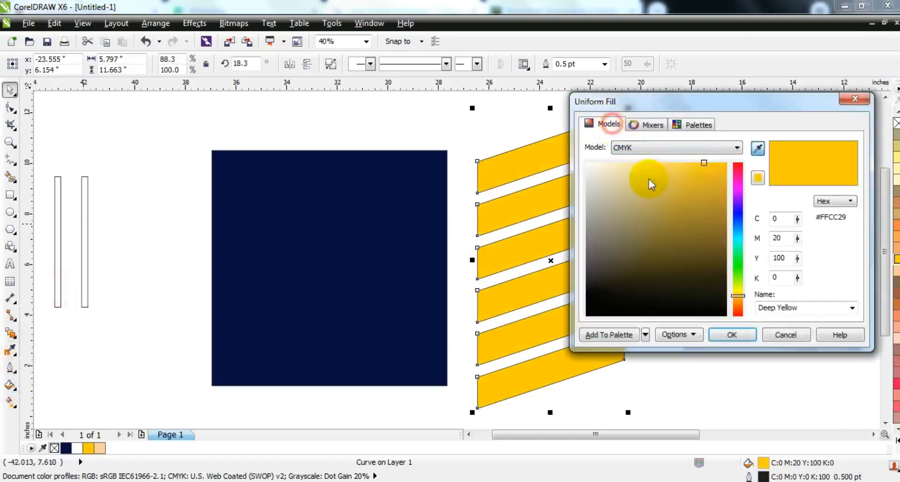
click(694, 163)
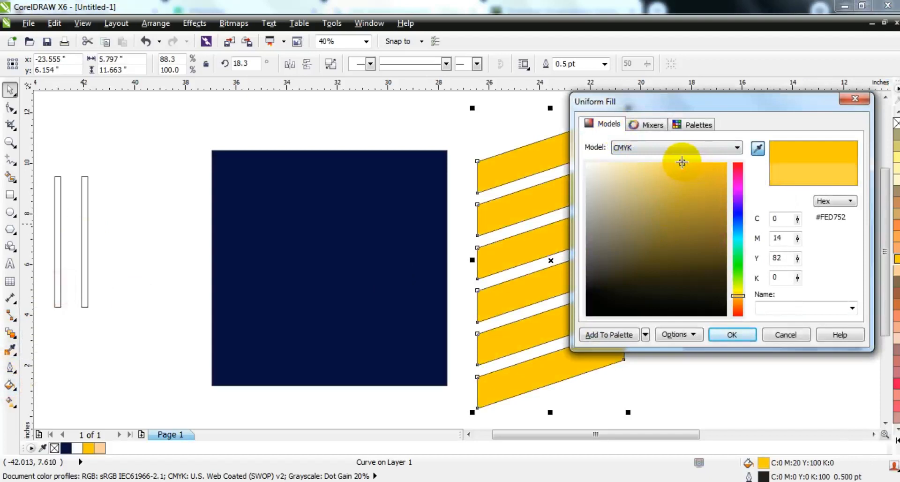
click(726, 334)
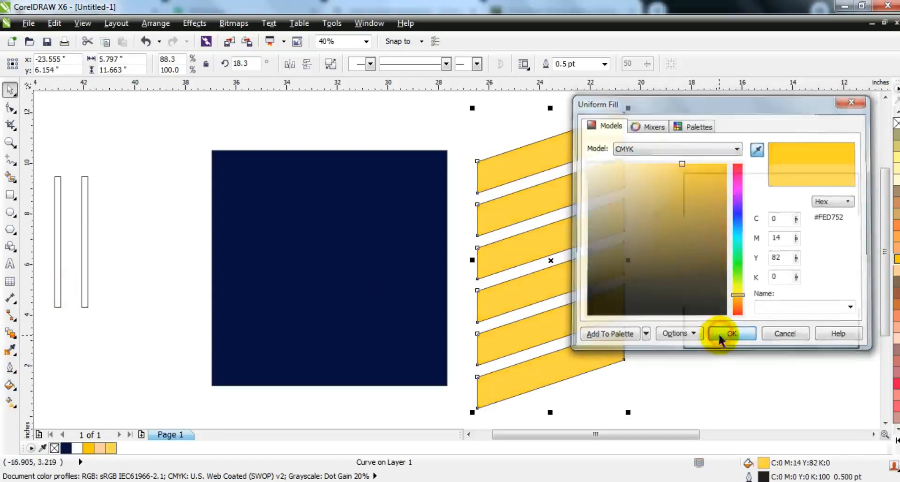
Center the slanted yellow bars horizontally on the navy square and remove their outline.
shift+click(427, 327)
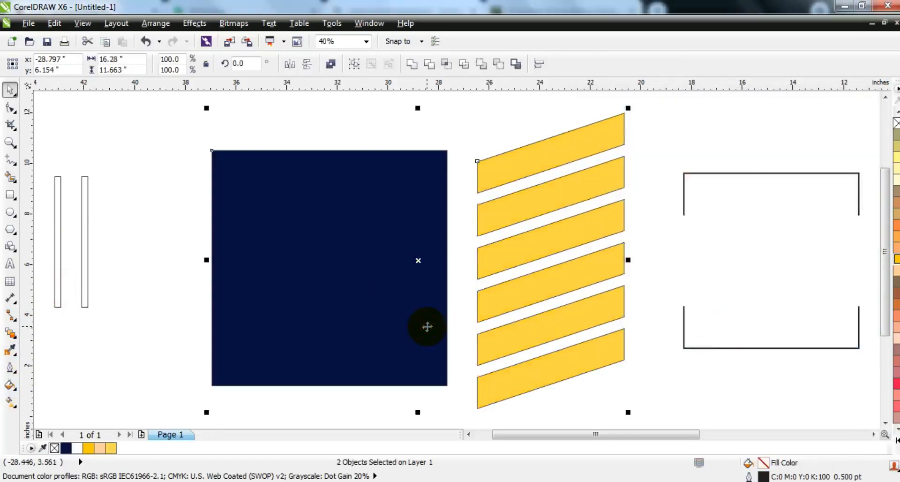
key(c)
click(498, 336)
click(372, 281)
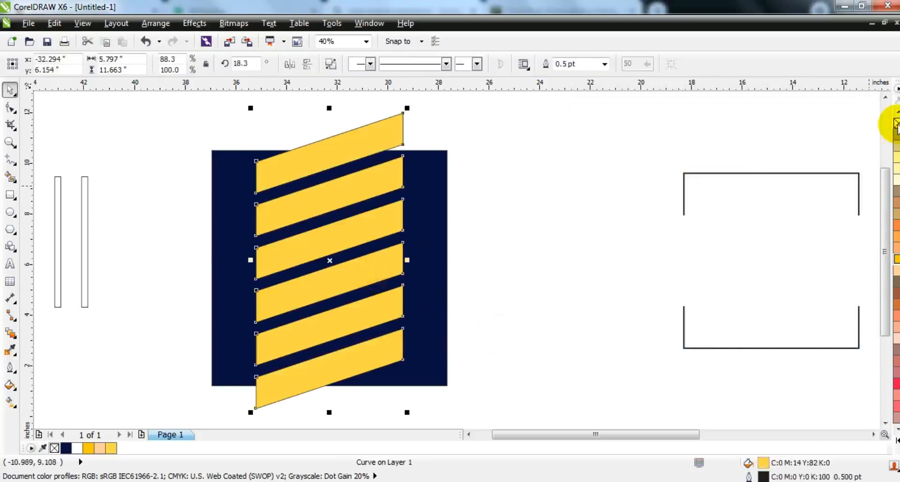
right_click(895, 123)
PowerClip the slanted bars inside the navy square so they are cropped to its edges.
right_click(337, 152)
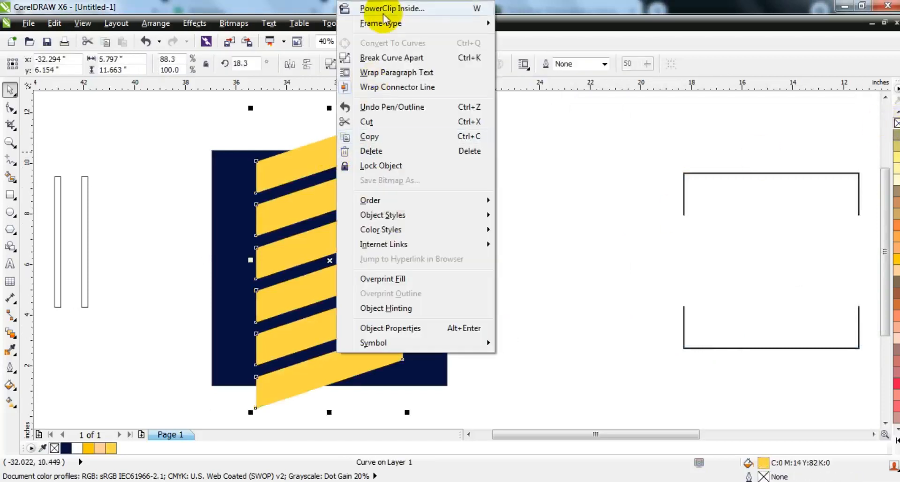
click(384, 9)
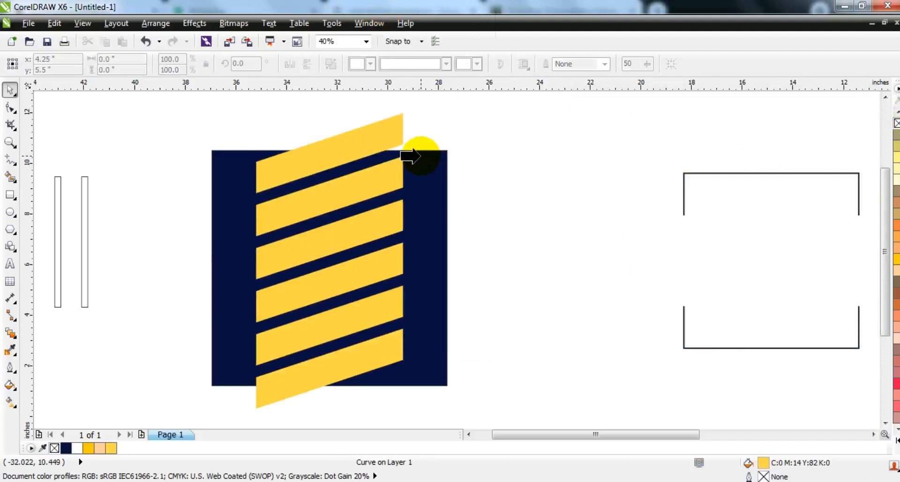
click(420, 156)
click(517, 164)
Fill the two thin strips with the bars' yellow, C0 M14 Y82 K0, and remove their outline.
drag(117, 156, 42, 323)
click(111, 448)
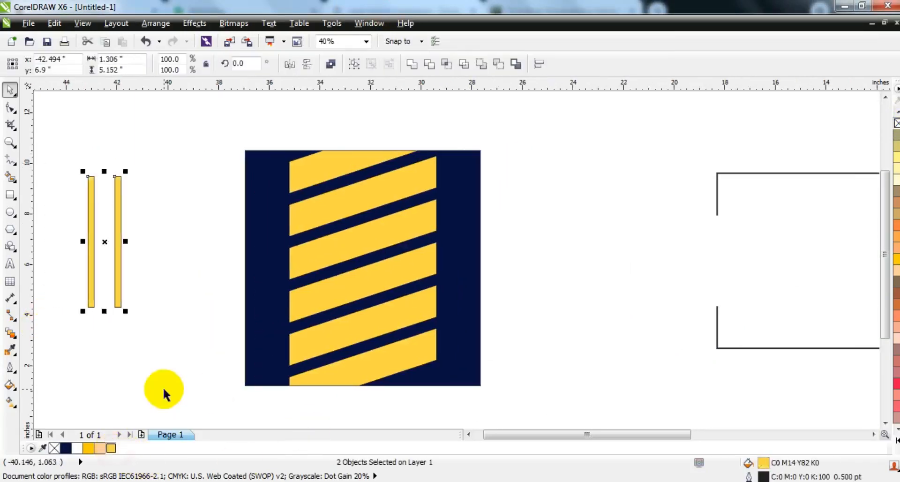
right_click(895, 124)
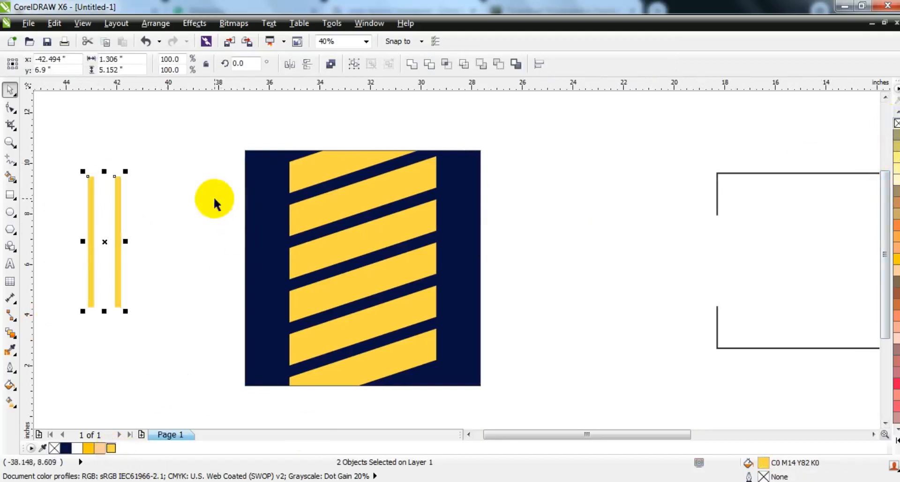
Align one yellow strip to the navy square's right edge and the other strip to its left edge.
click(119, 213)
shift+click(254, 223)
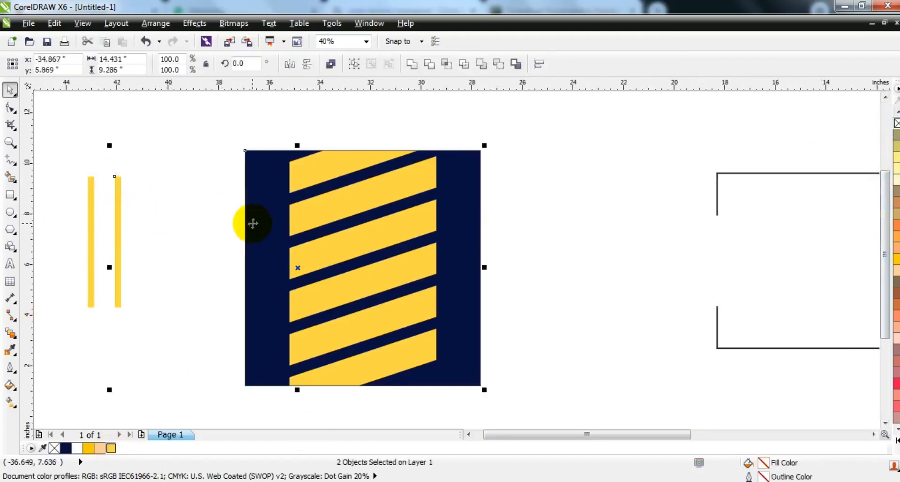
key(r)
click(90, 233)
shift+click(271, 264)
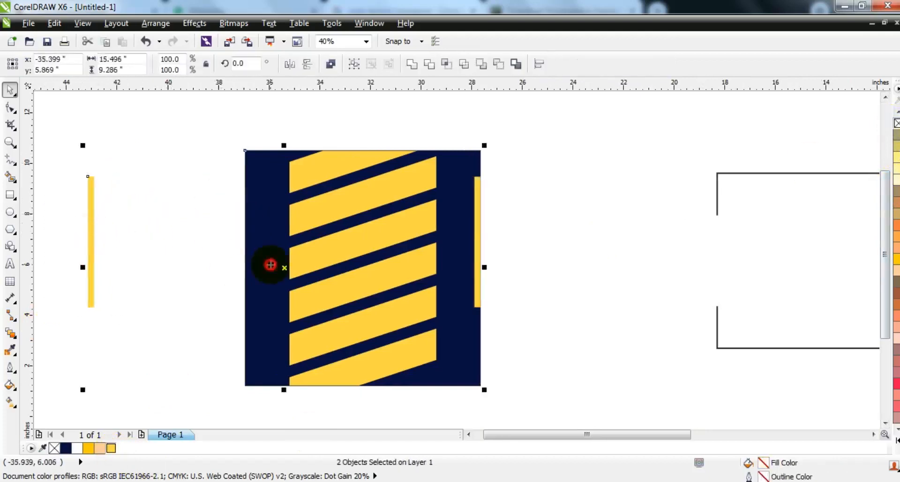
key(l)
Center both yellow strips vertically on the navy square.
drag(211, 161, 492, 357)
shift+click(462, 359)
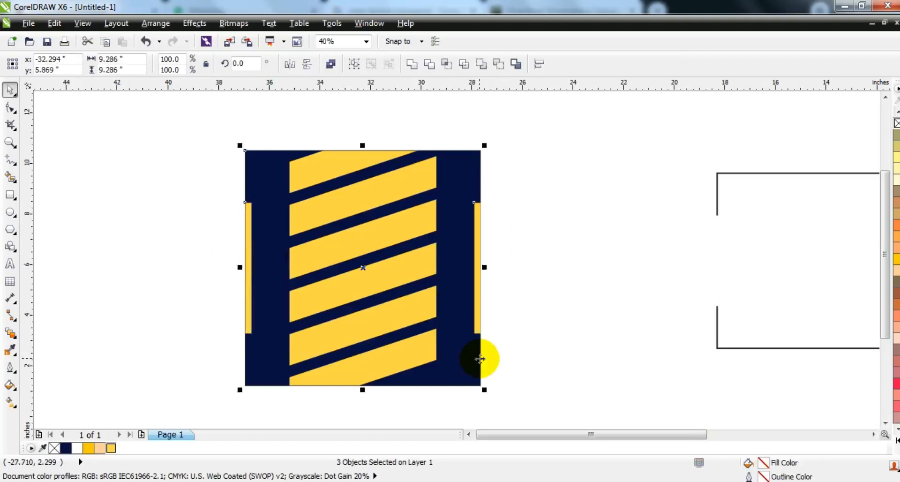
click(529, 355)
Recolor the cut square frame white, C0 M0 Y0 K0.
click(755, 347)
click(895, 442)
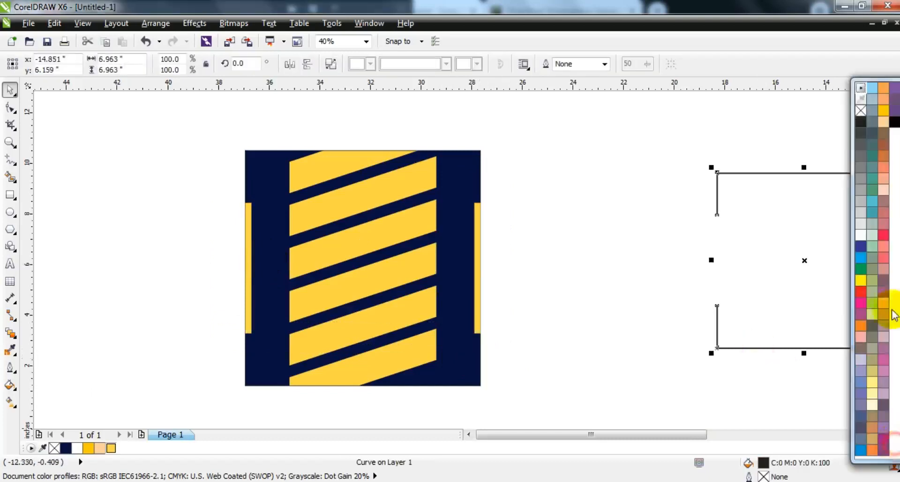
right_click(860, 235)
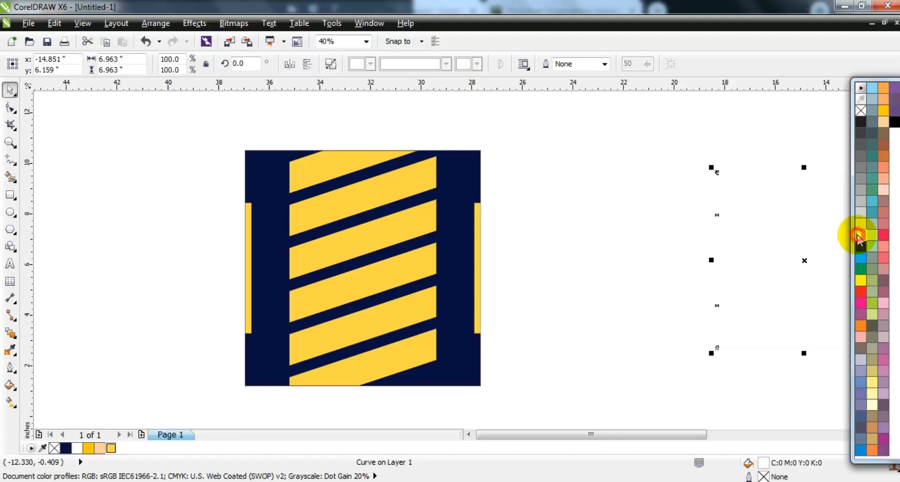
Center the white cut frame horizontally and vertically on the navy square.
shift+click(454, 174)
key(c)
key(e)
click(547, 198)
PowerClip the two yellow side strips inside the navy square.
click(248, 208)
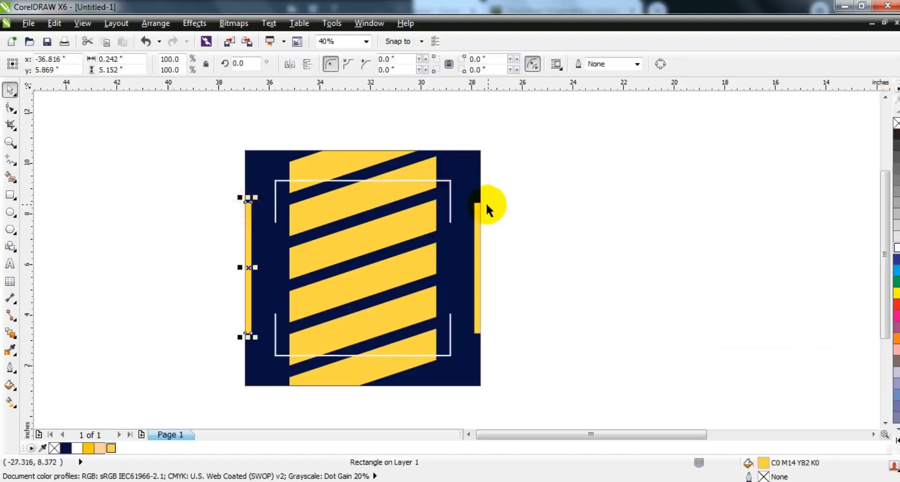
shift+click(478, 206)
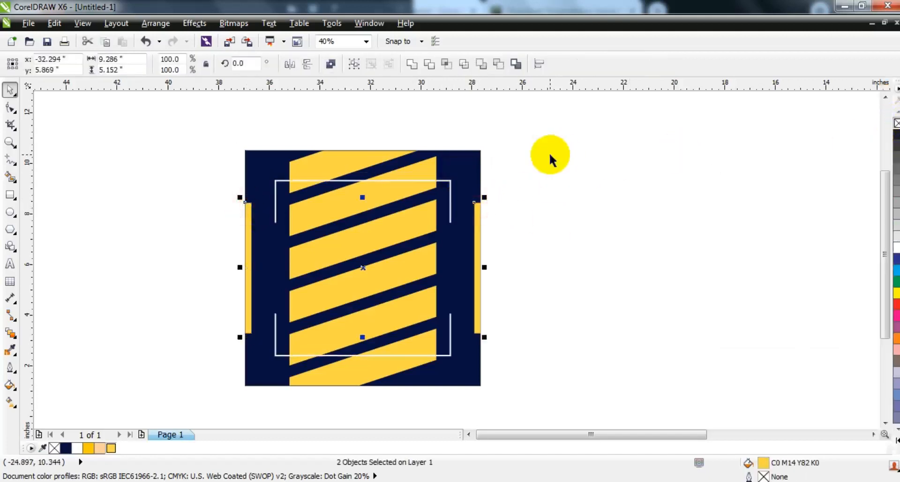
key(ctrl+shift+p)
click(441, 161)
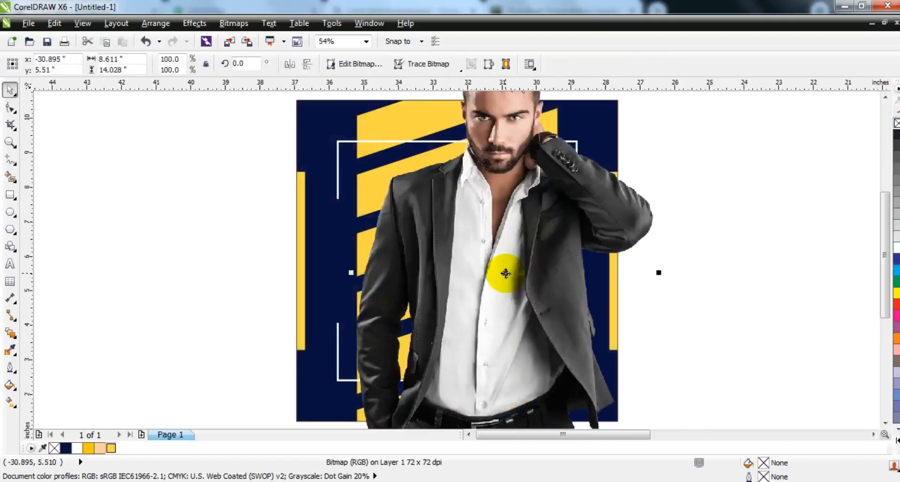
Scale the man's photo to about 4.63 by 7.55 inches and stand it mid-square on the navy square's lower edge.
scroll(583, 325, down, 1)
drag(577, 95, 530, 171)
drag(481, 258, 450, 270)
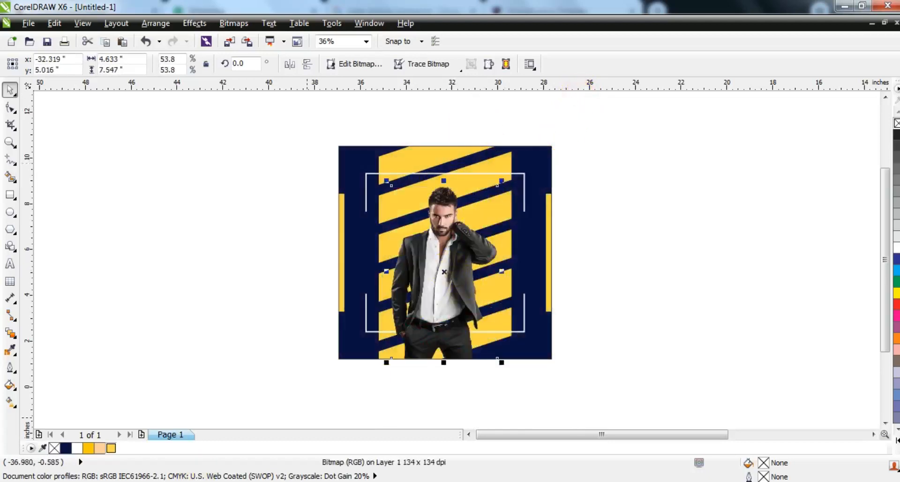
click(211, 214)
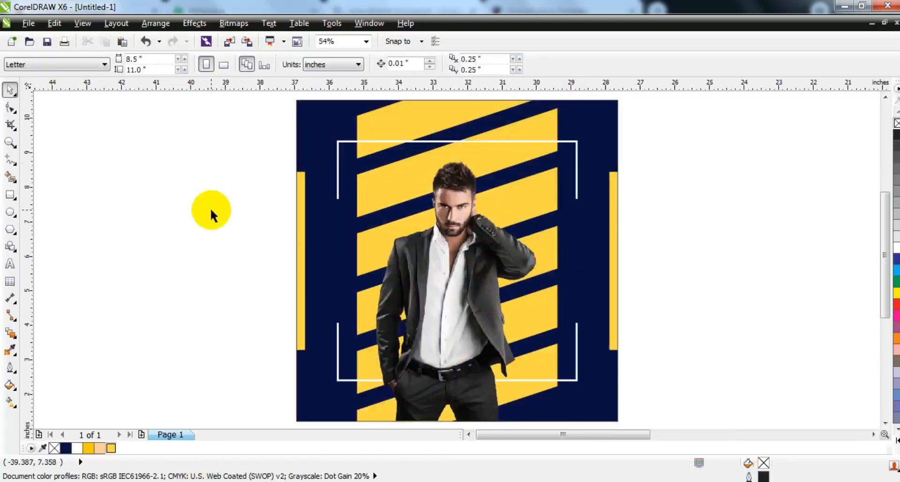
Add bold white text: "20" above "21" in the frame's left gap and a vertical "NEW ARRIVAL" in its right gap.
click(10, 263)
click(78, 260)
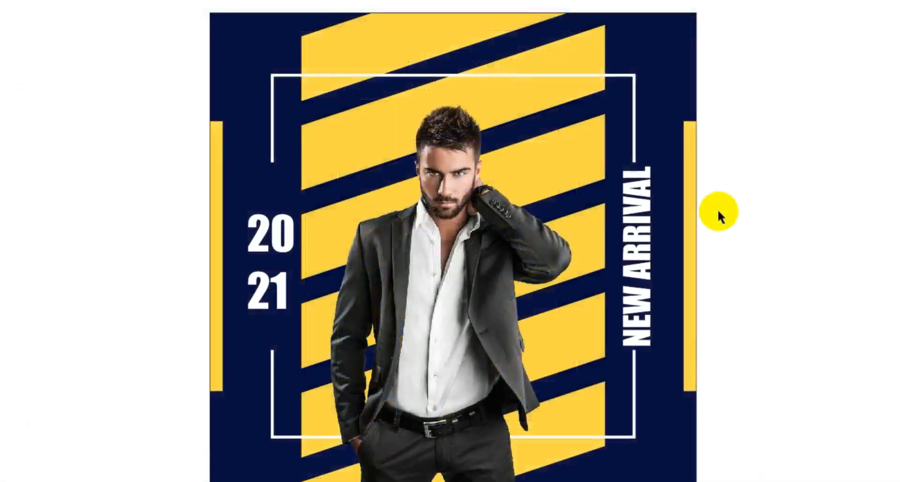
click(718, 211)
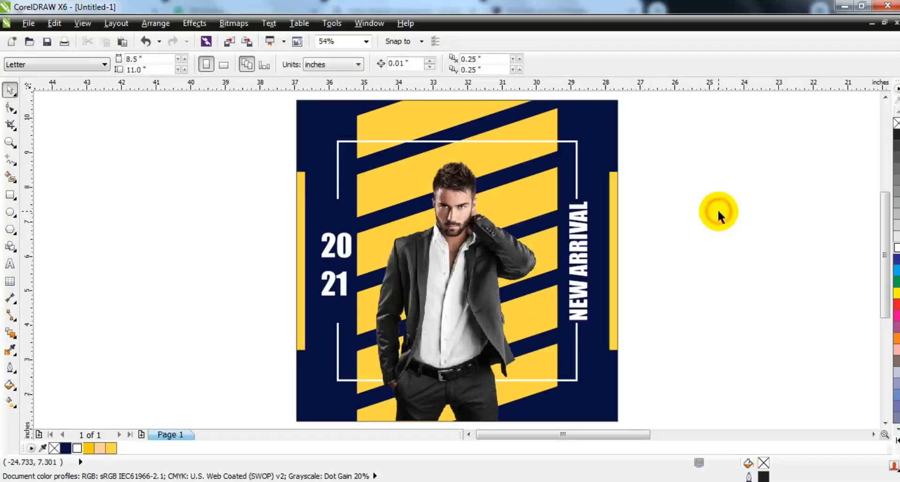